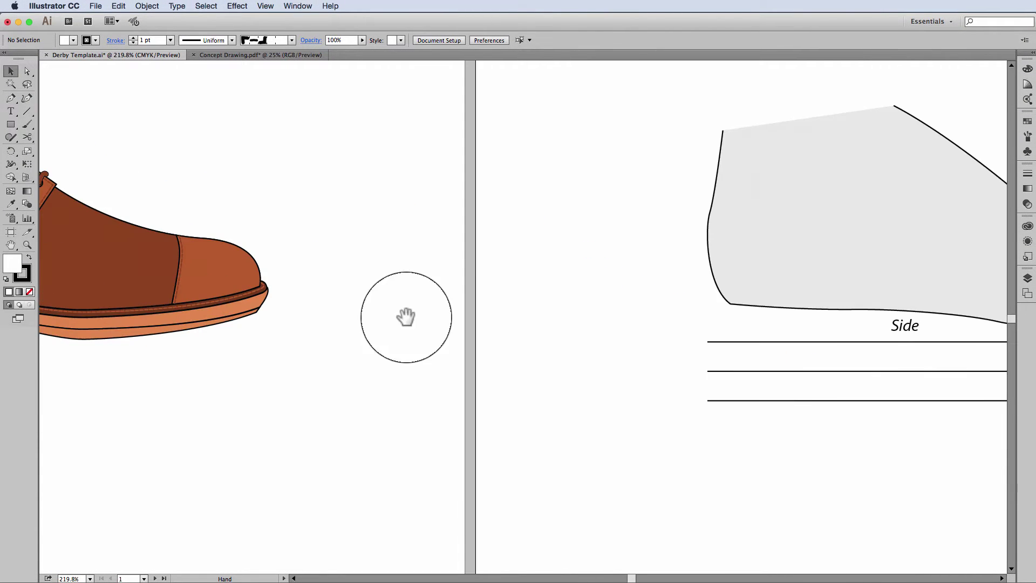
Pan and scroll until the 'Side' shoe last template sits in the middle of the window.
left_click_drag(609, 294, 368, 331)
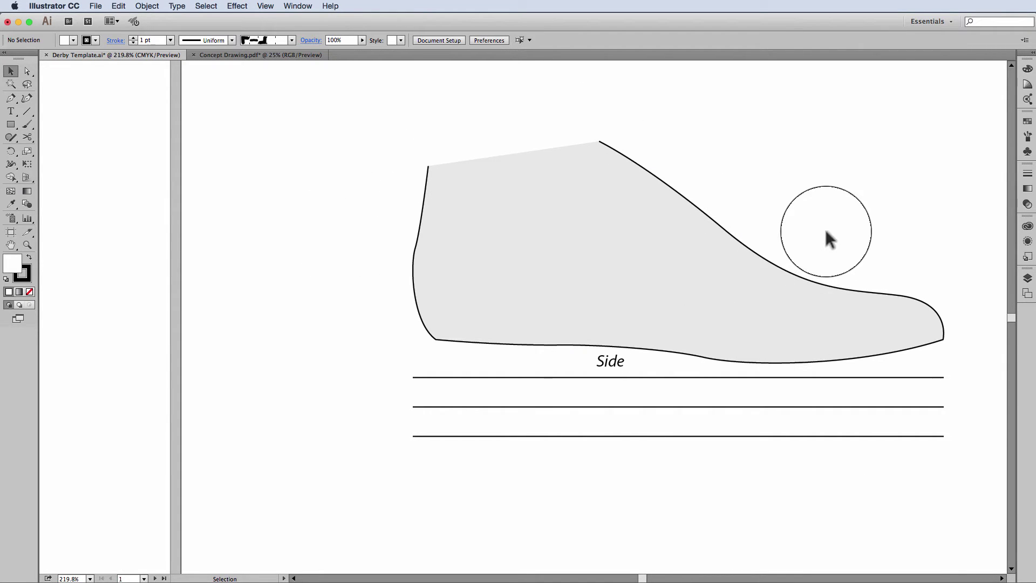
scroll(643, 246, "right", 2)
scroll(643, 245, "up", 1)
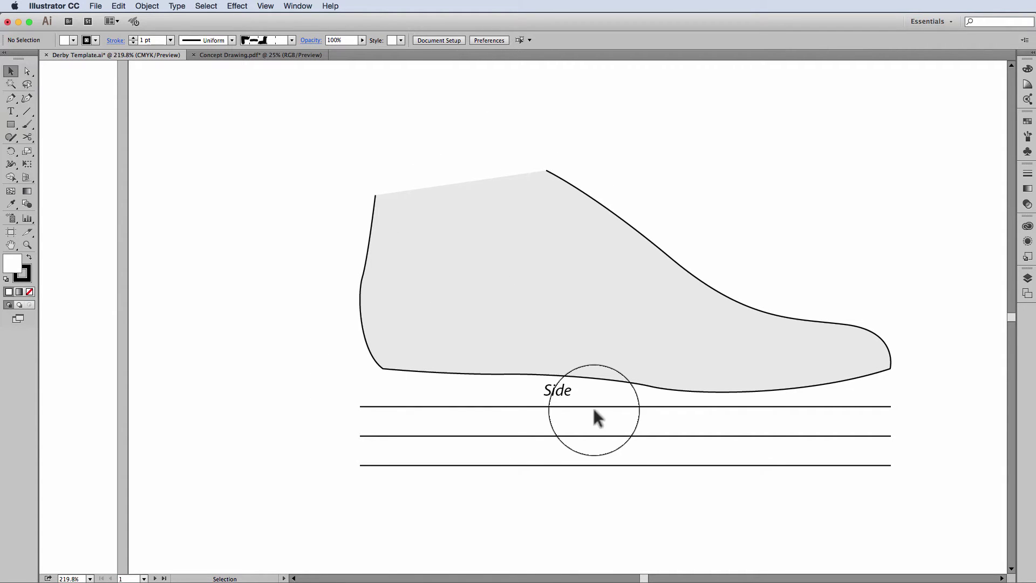
scroll(550, 302, "left", 1)
scroll(550, 302, "up", 1)
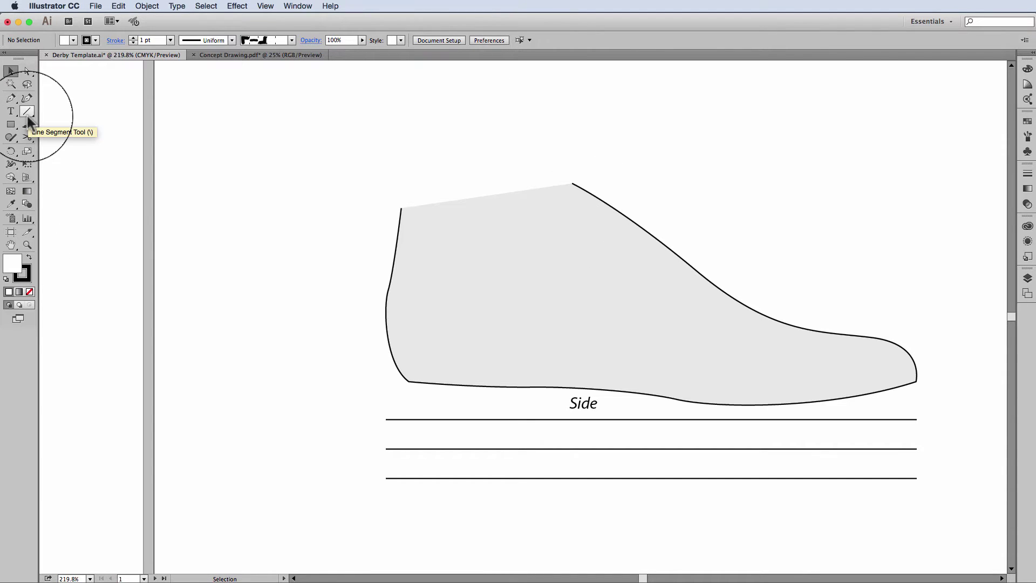
Set the fill to None and the stroke to the red swatch in the Control bar.
left_click(74, 40)
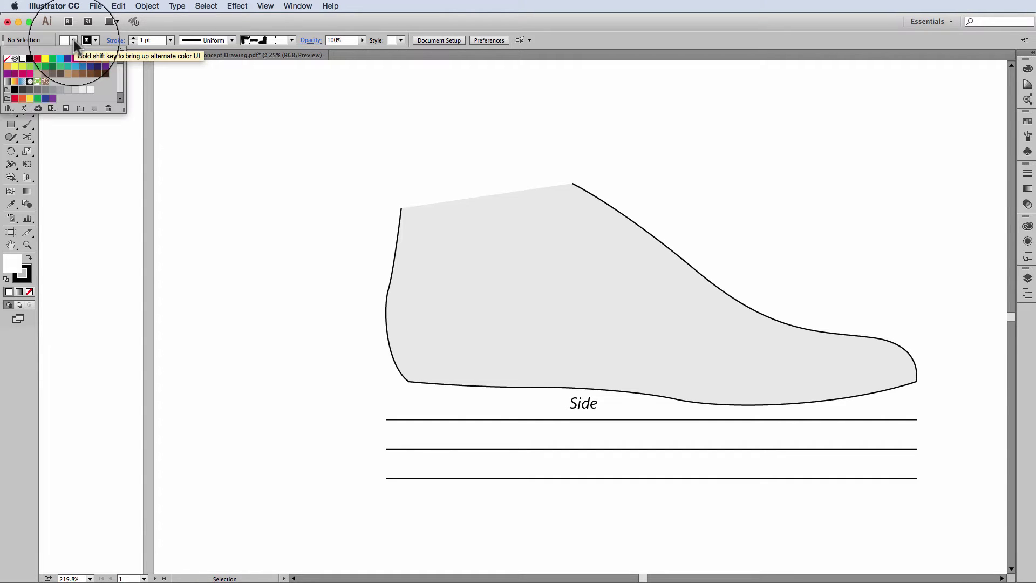
left_click(7, 59)
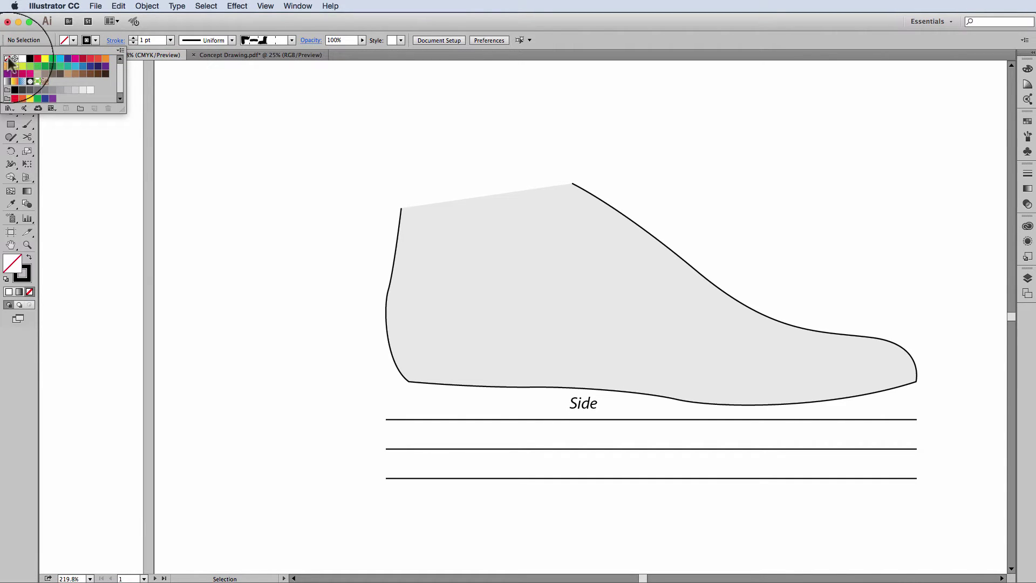
left_click(95, 40)
left_click(95, 40)
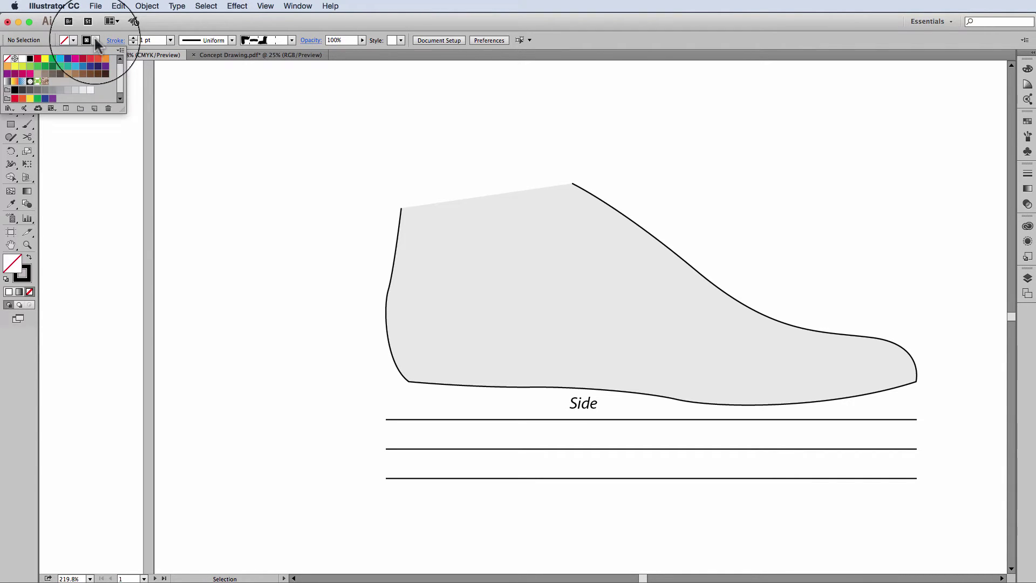
left_click(37, 58)
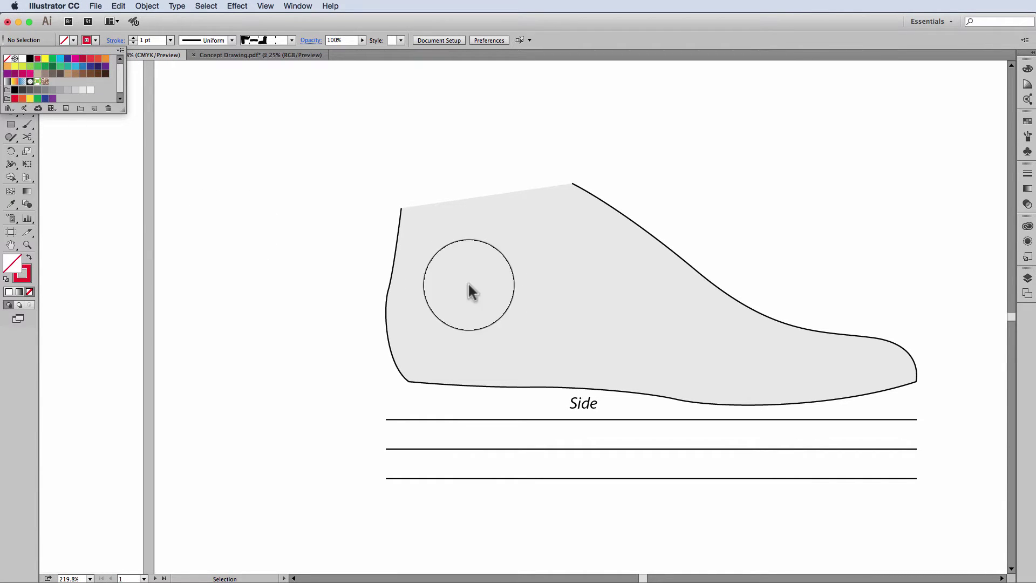
left_click(331, 269)
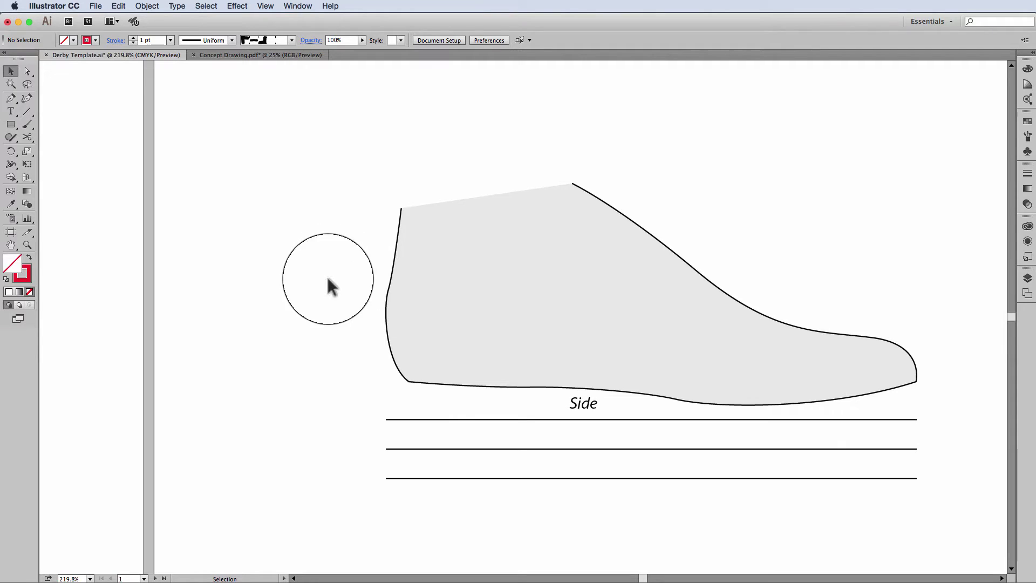
Tear off the selection tools flyout into a floating panel beside the template.
left_click(33, 76)
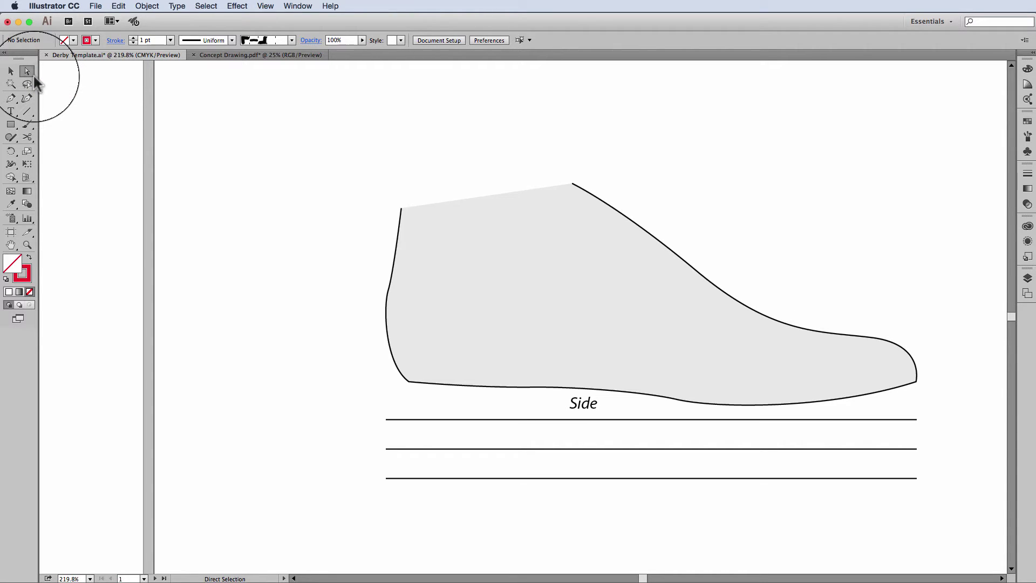
left_click(33, 76)
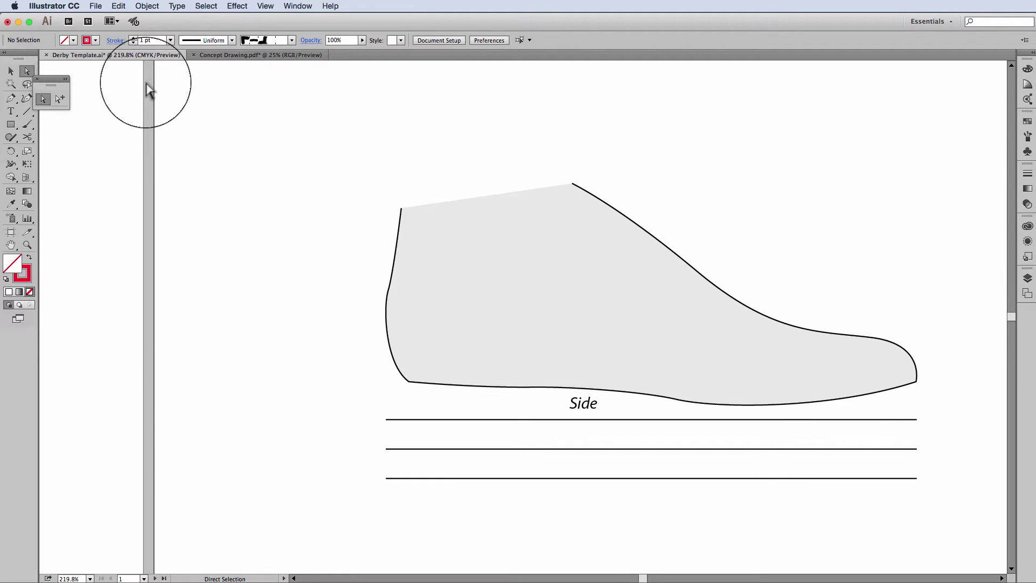
left_click_drag(72, 92, 193, 89)
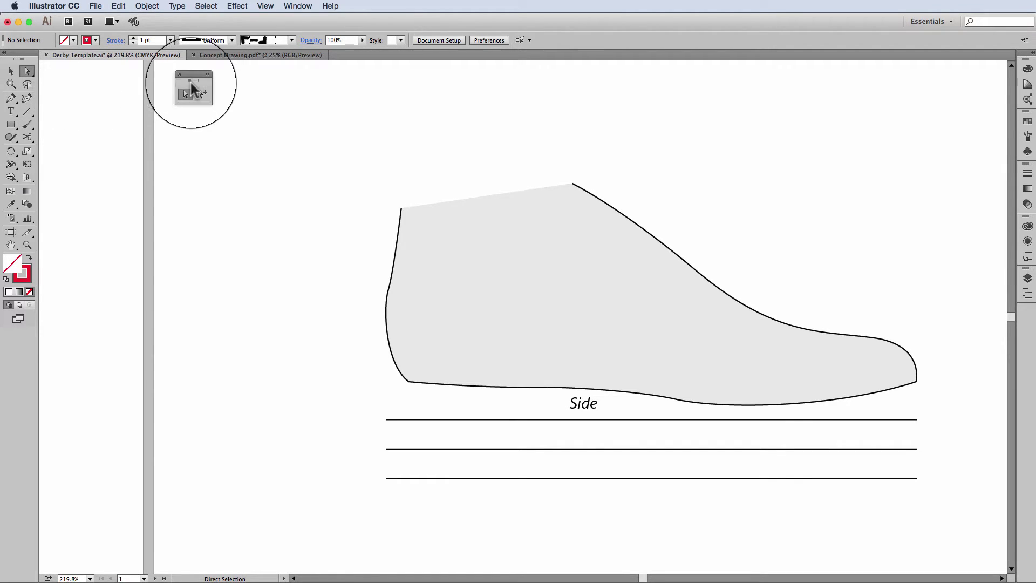
Tear off the pen tools flyout into a floating panel below the first.
left_click(18, 106)
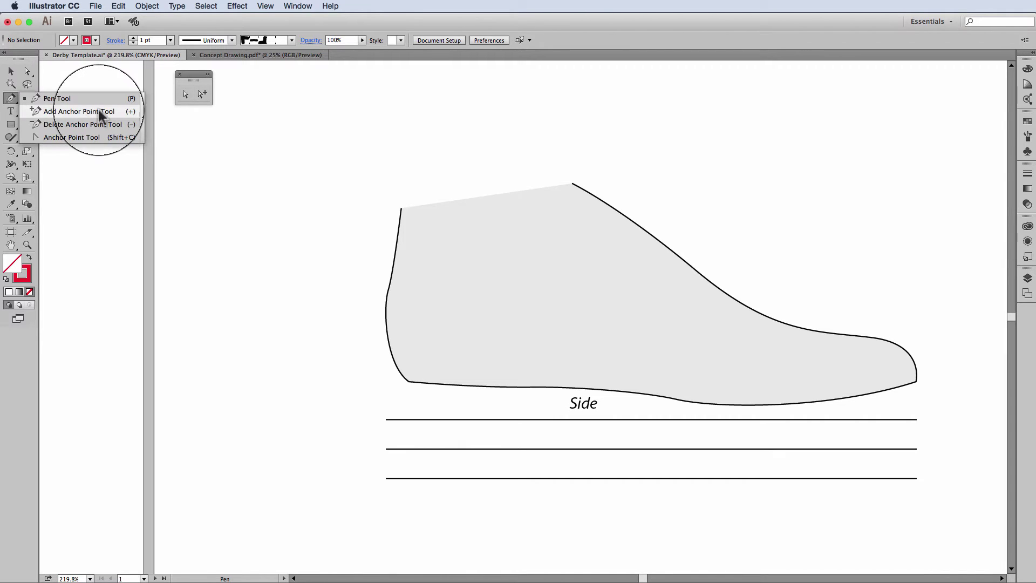
left_click(143, 117)
left_click_drag(156, 120, 202, 121)
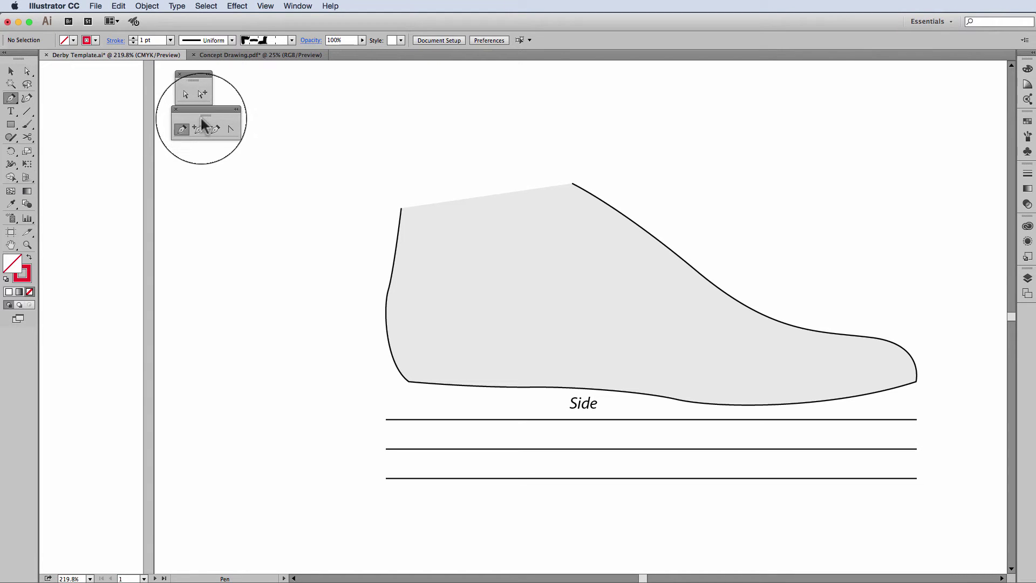
Pan left, zoom-marquee the shoe last template, and centre the enlarged shoe.
key("space")
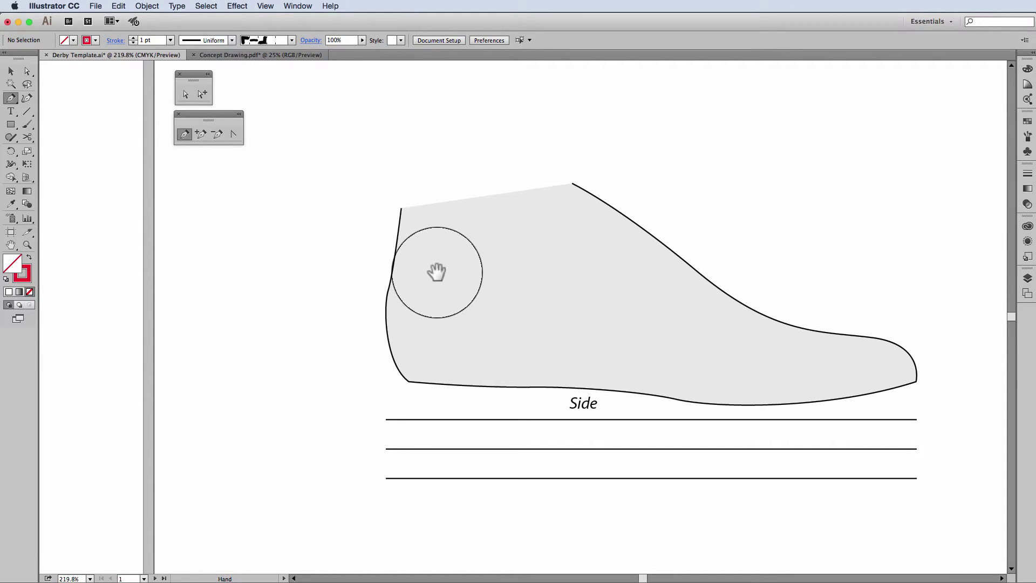
left_click_drag(480, 263, 407, 280)
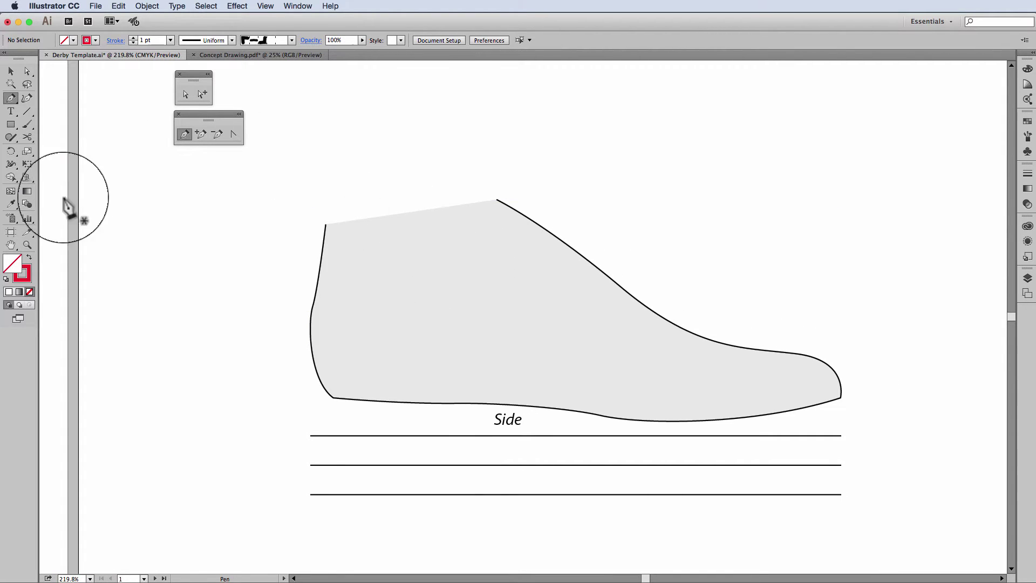
left_click(27, 244)
left_click_drag(269, 182, 876, 445)
scroll(876, 446, "down", 1)
mouse_move(643, 384)
left_mouse_down()
mouse_move(680, 444)
mouse_move(673, 432)
left_mouse_up()
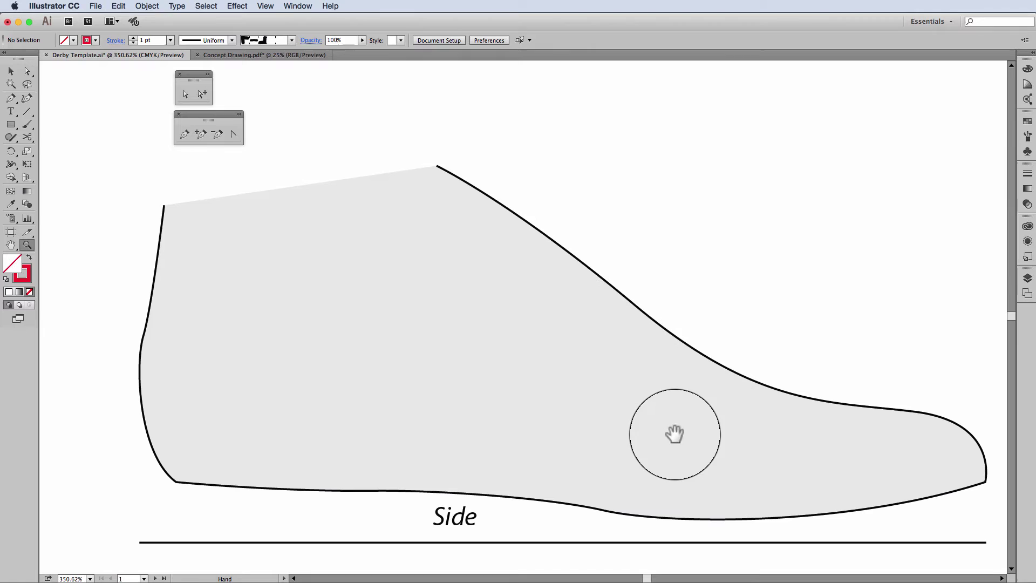
With the Pen tool, place the first anchor on the heel's back edge.
left_click(185, 134)
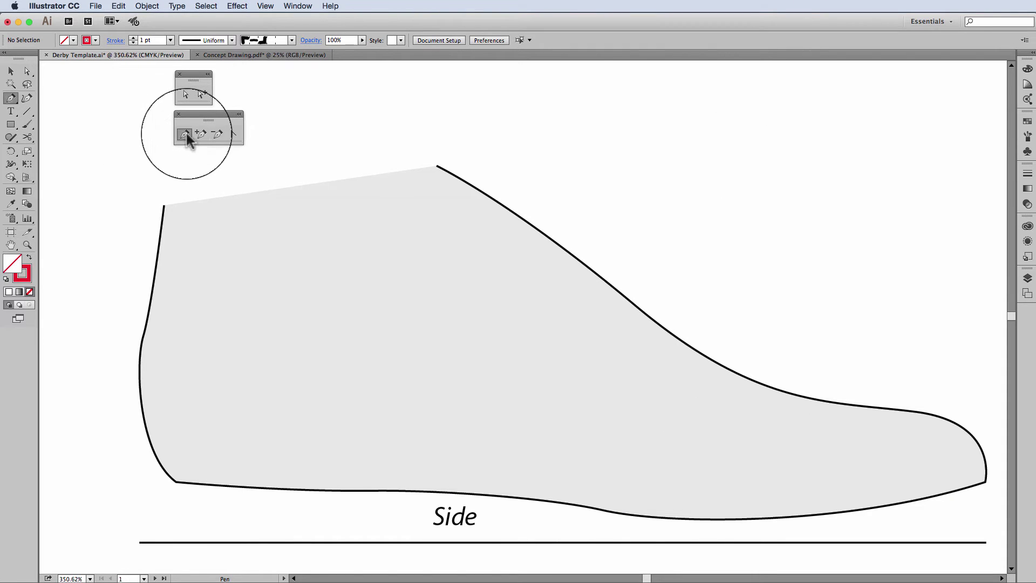
left_click(155, 276)
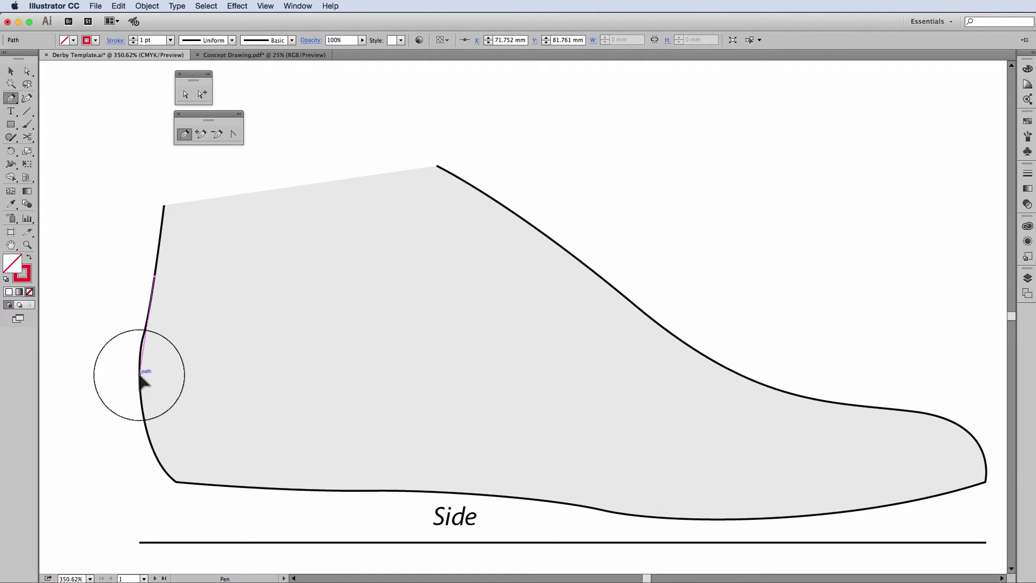
Add a smooth anchor lower on the heel, curving the segment along the back edge.
left_click_drag(140, 373, 179, 424)
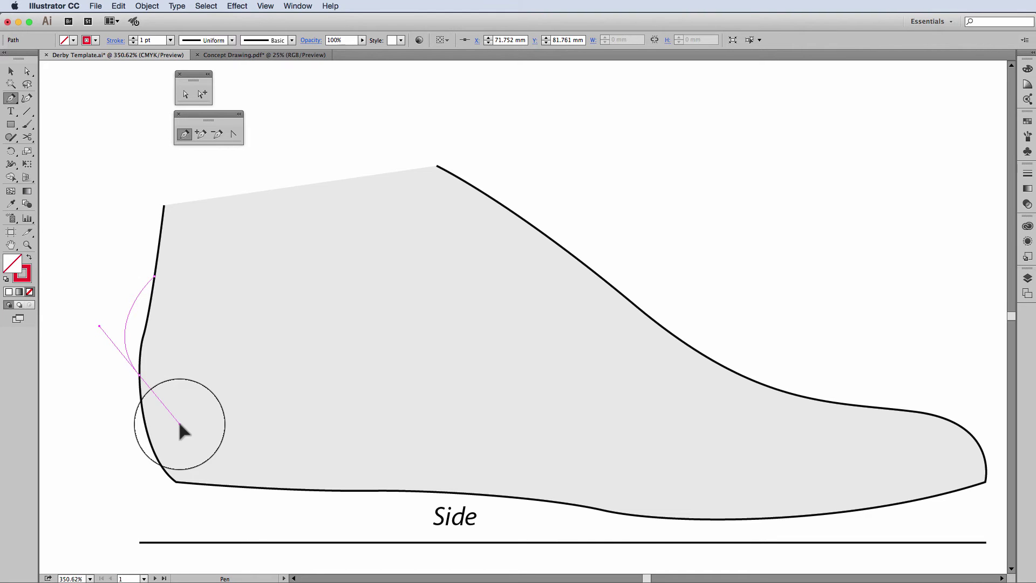
left_click_drag(180, 424, 139, 424)
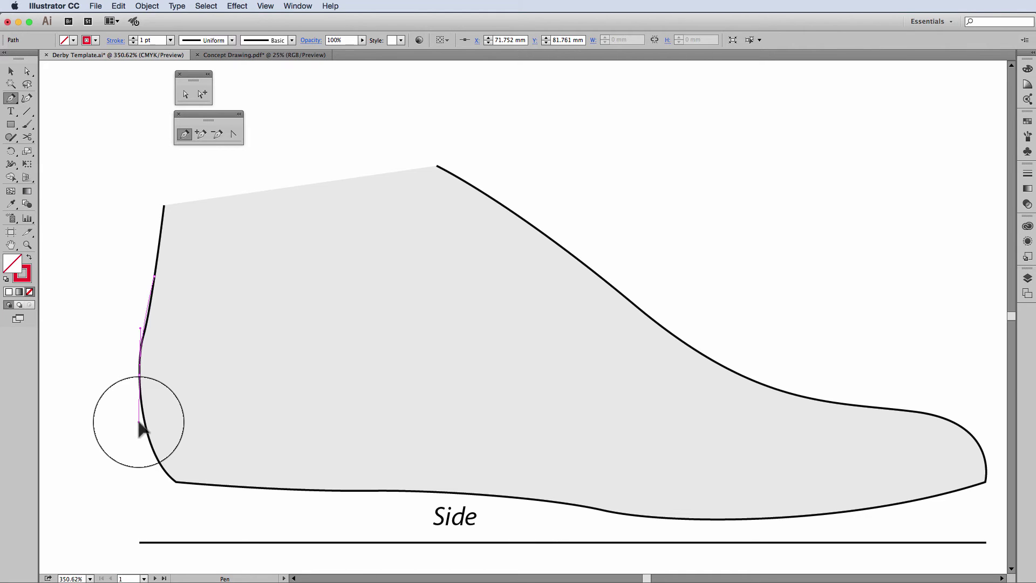
Continue from the last heel anchor and add a smooth anchor at the heel's bottom corner.
left_click(139, 422)
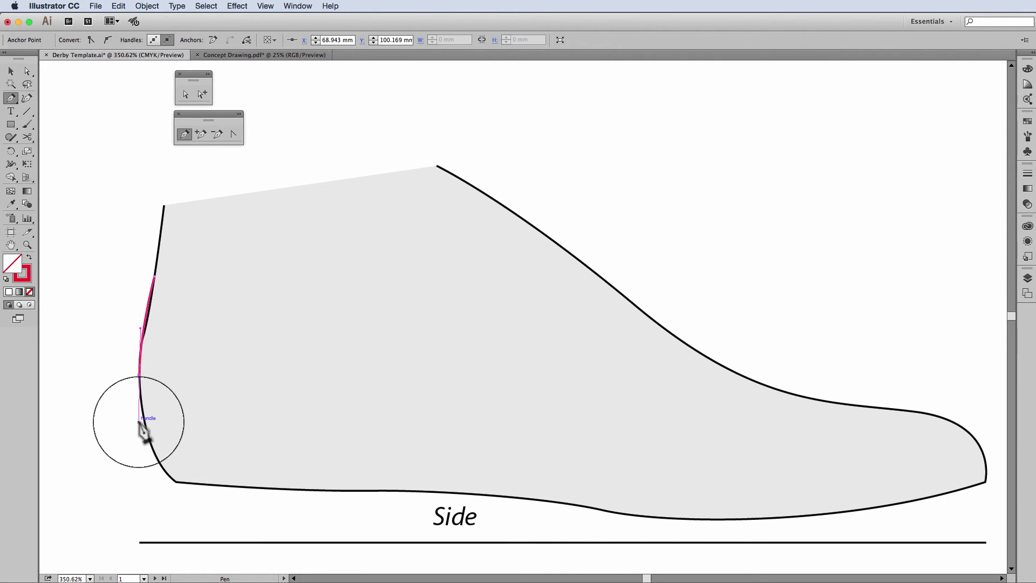
left_click_drag(139, 421, 138, 421)
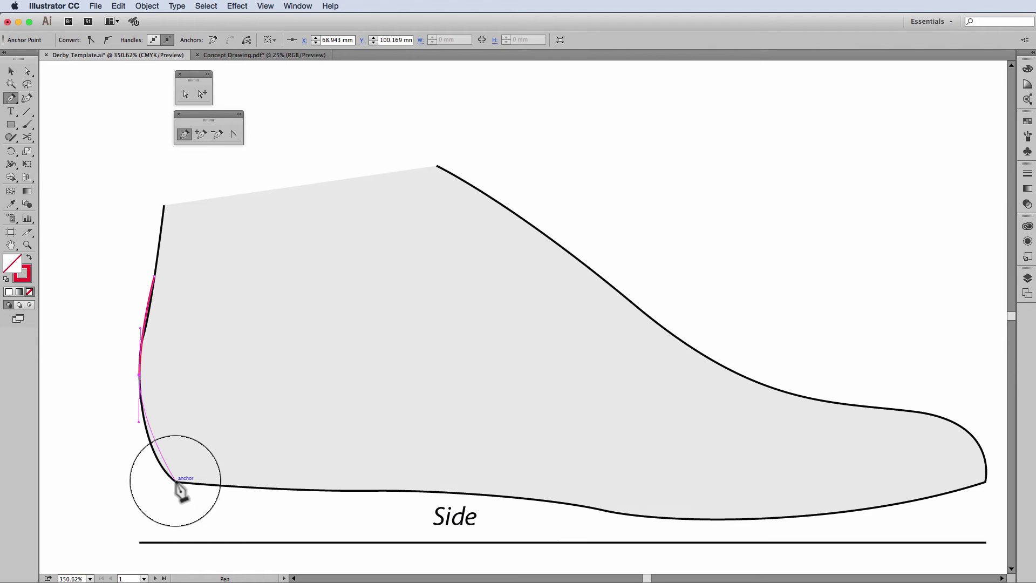
left_click_drag(176, 481, 198, 499)
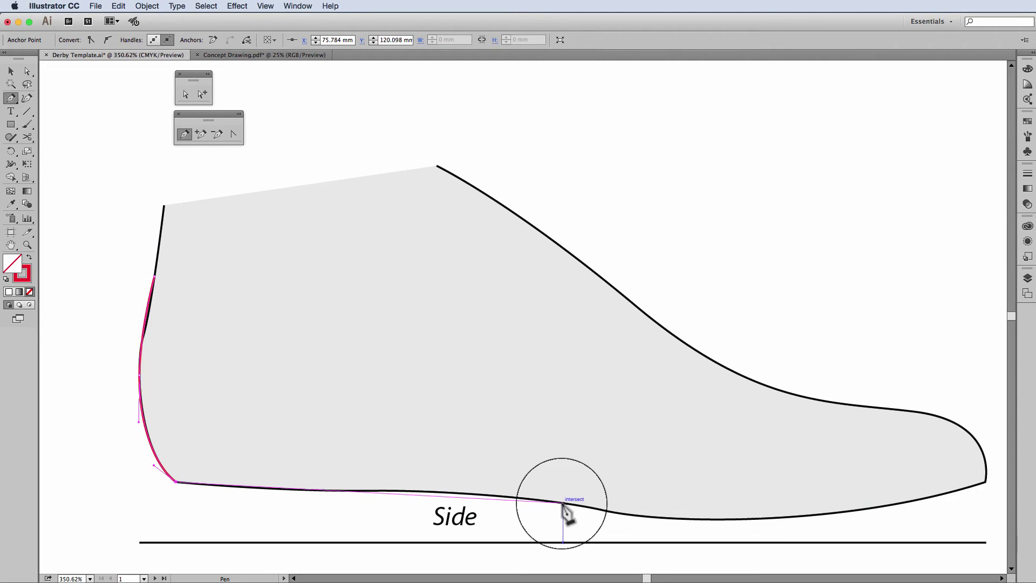
Add curved anchors midway along the sole, near the toe, and on top of the toe.
left_click_drag(563, 503, 617, 518)
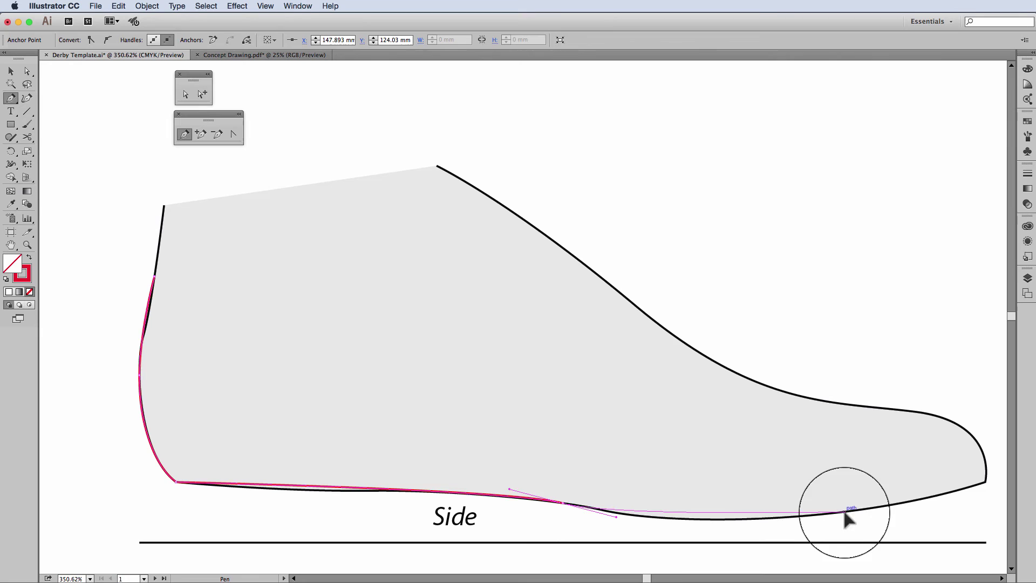
left_click_drag(844, 511, 955, 497)
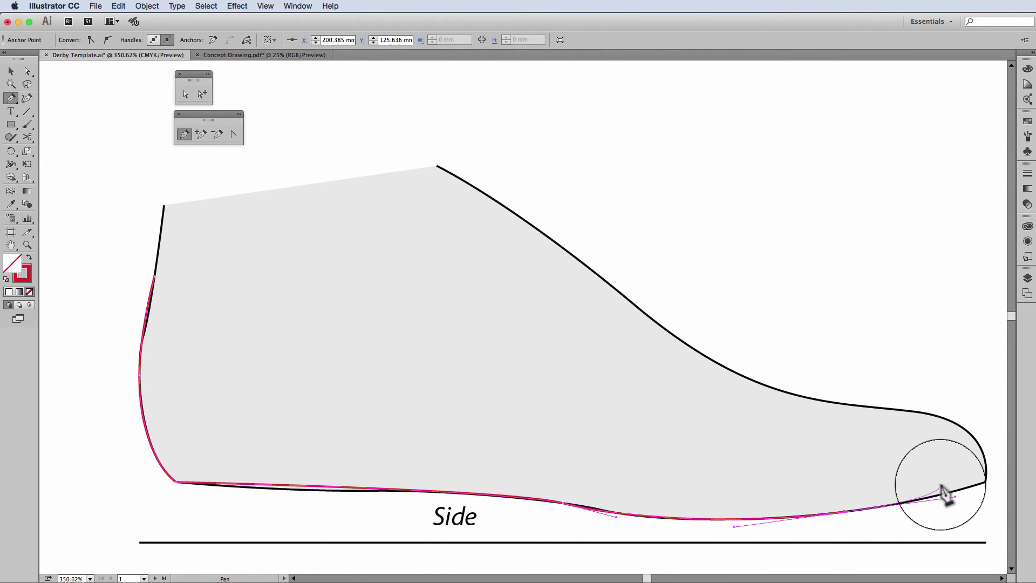
left_click(988, 482)
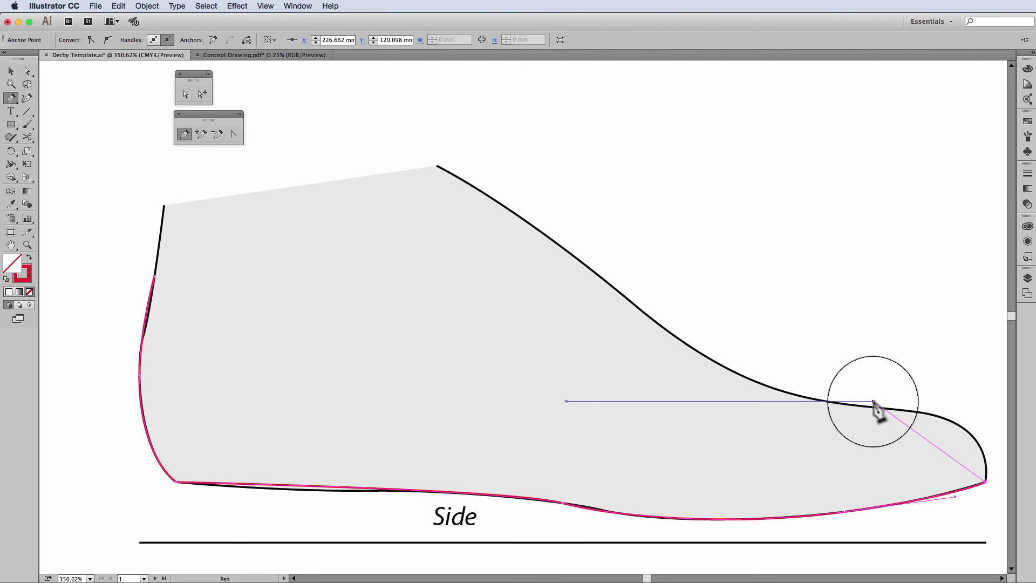
left_click_drag(873, 402, 742, 408)
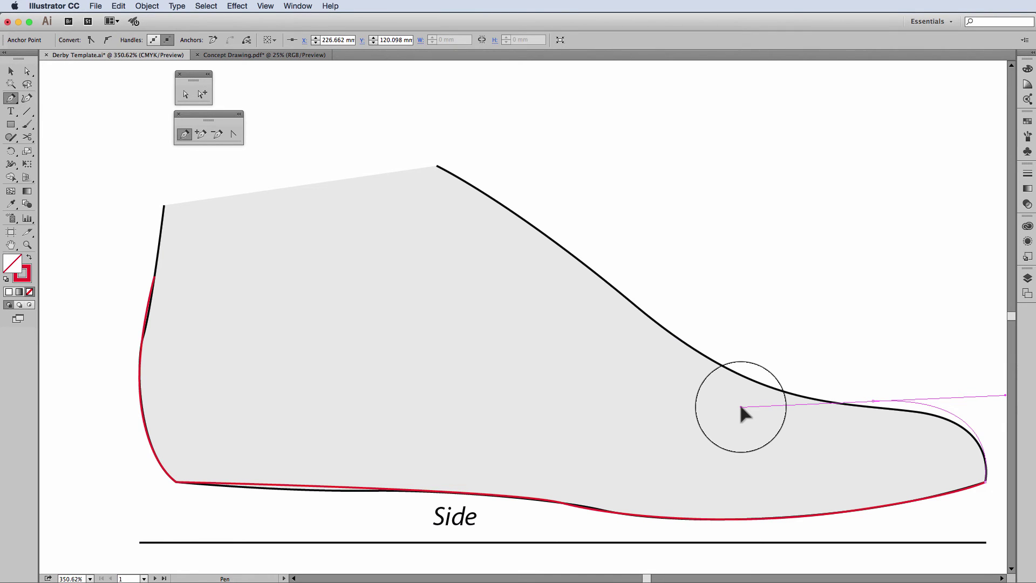
left_click_drag(741, 407, 741, 408)
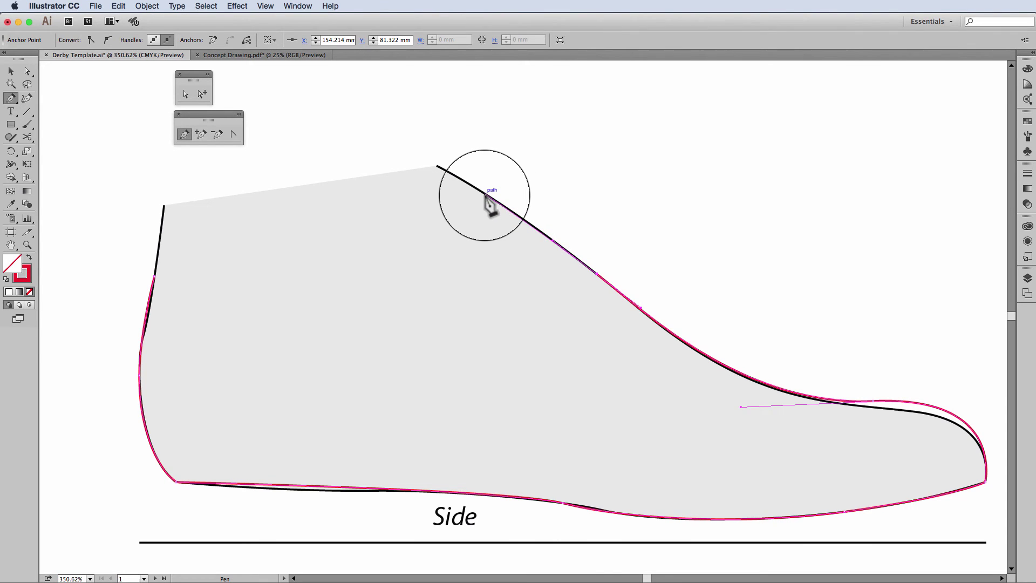
Add an instep anchor and close the outline at the starting heel anchor.
left_click(486, 194)
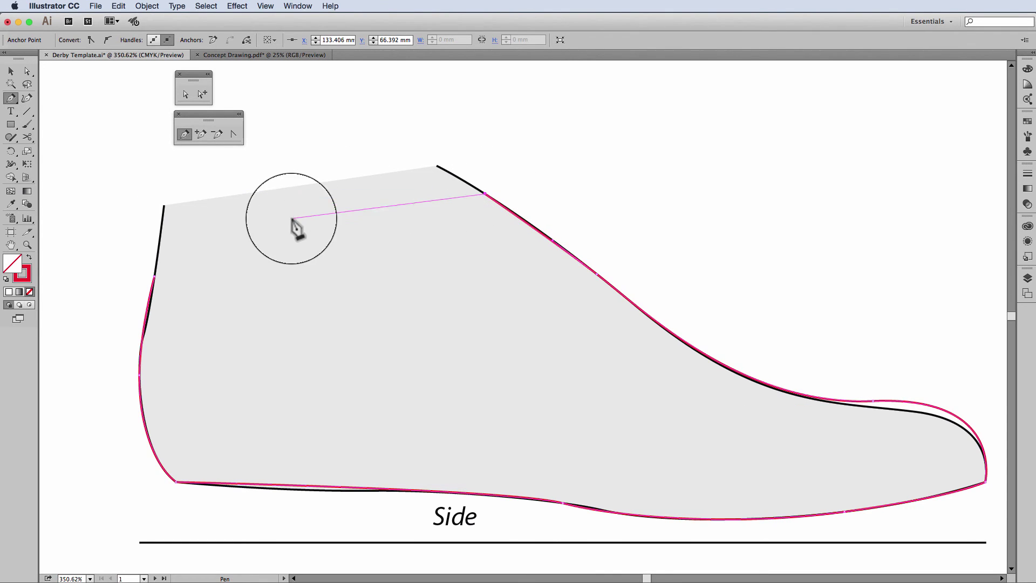
left_click(154, 276)
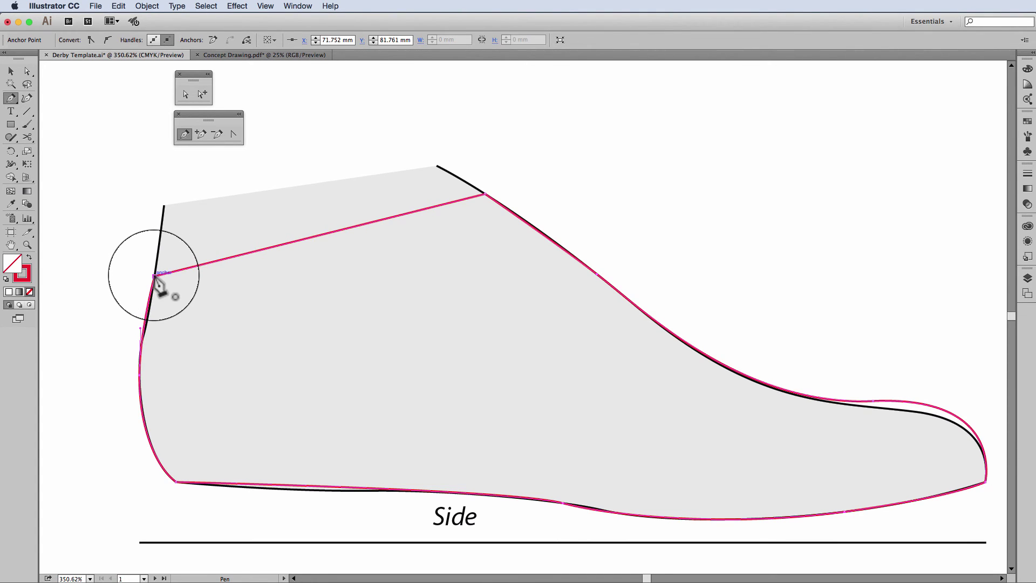
left_click(10, 71)
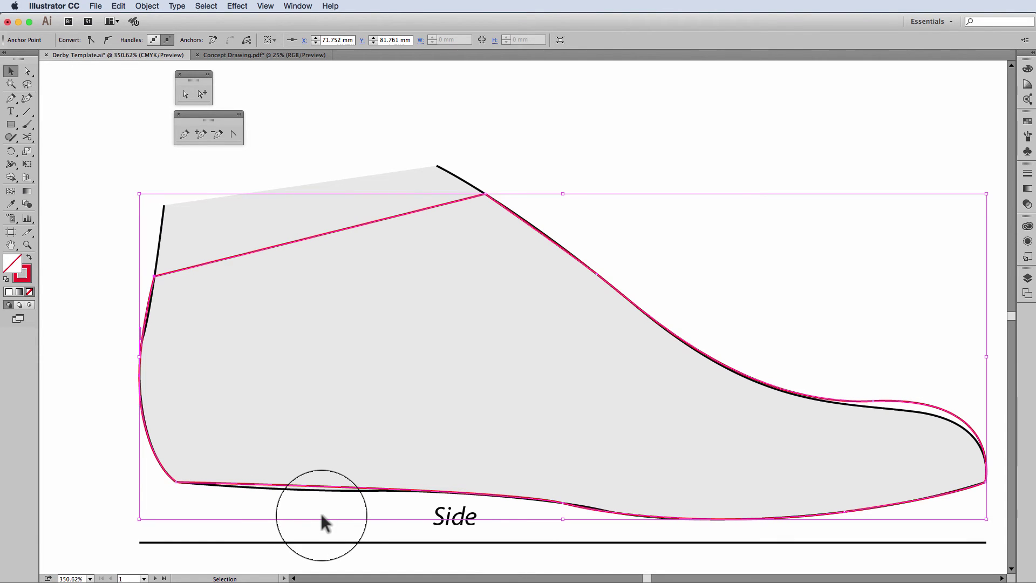
key("space")
left_click_drag(435, 502, 433, 469)
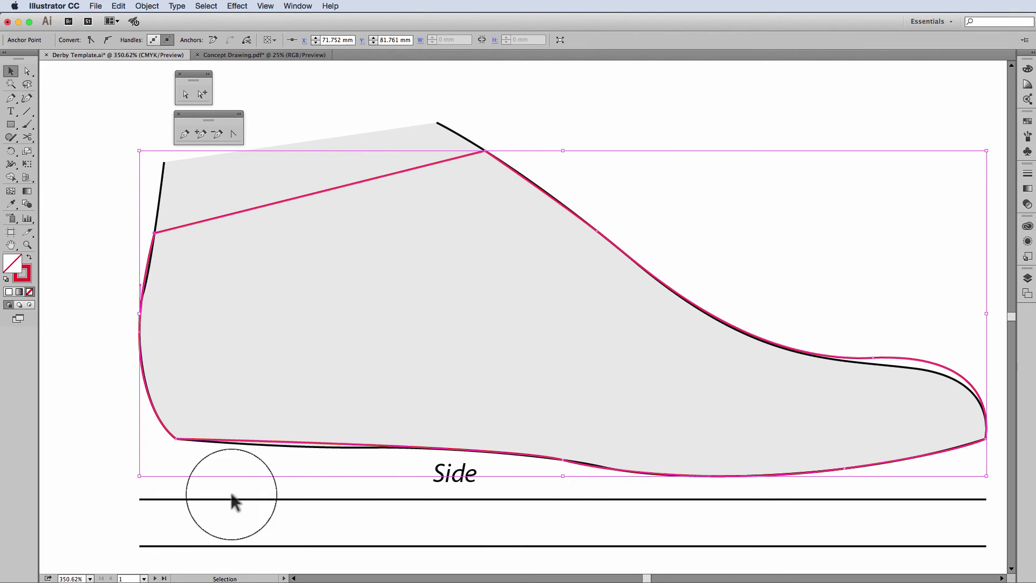
left_click(224, 471)
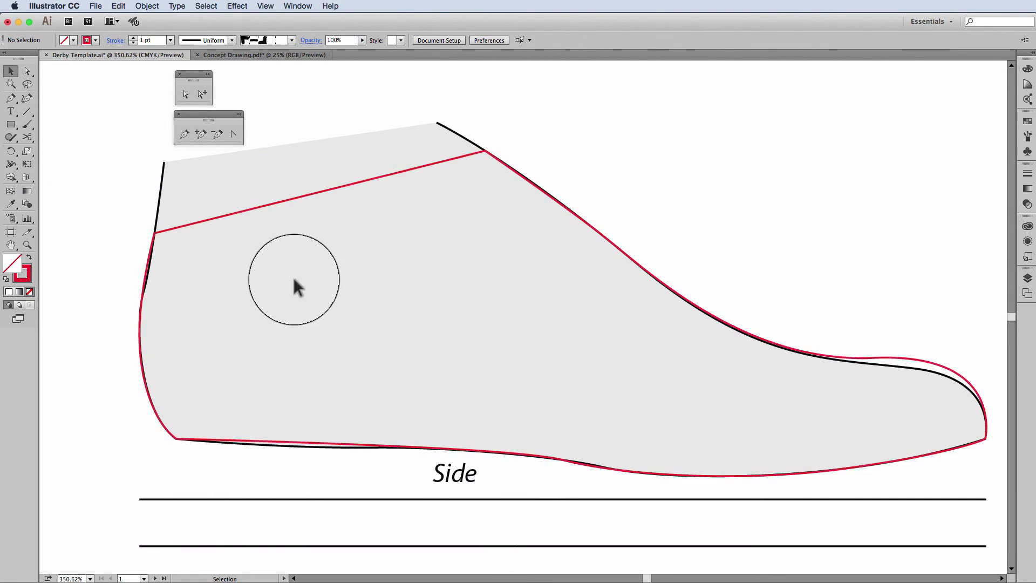
left_click(185, 94)
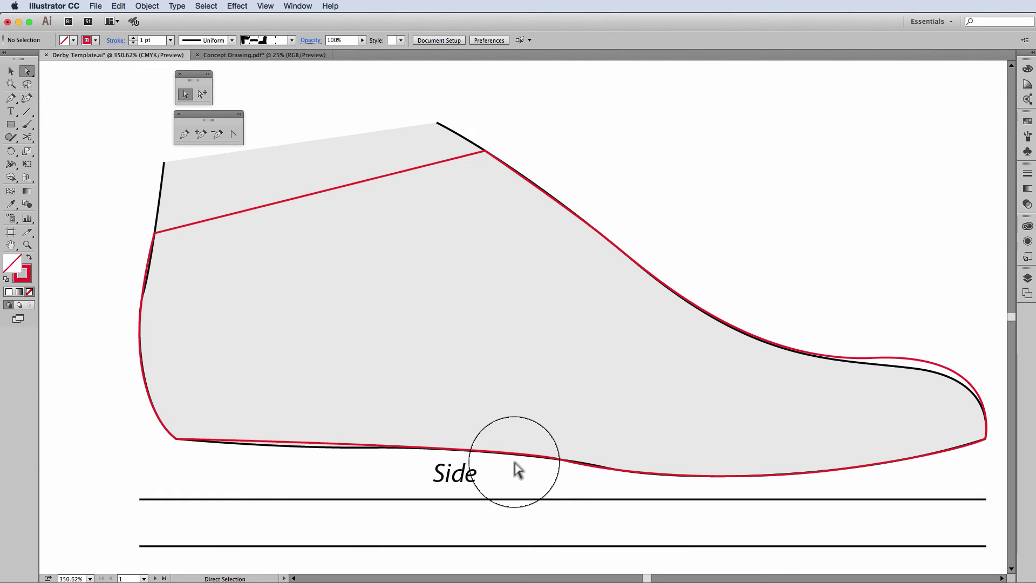
Move the sole anchor left and adjust its and the toe anchor's handles to hug the template.
left_click(545, 456)
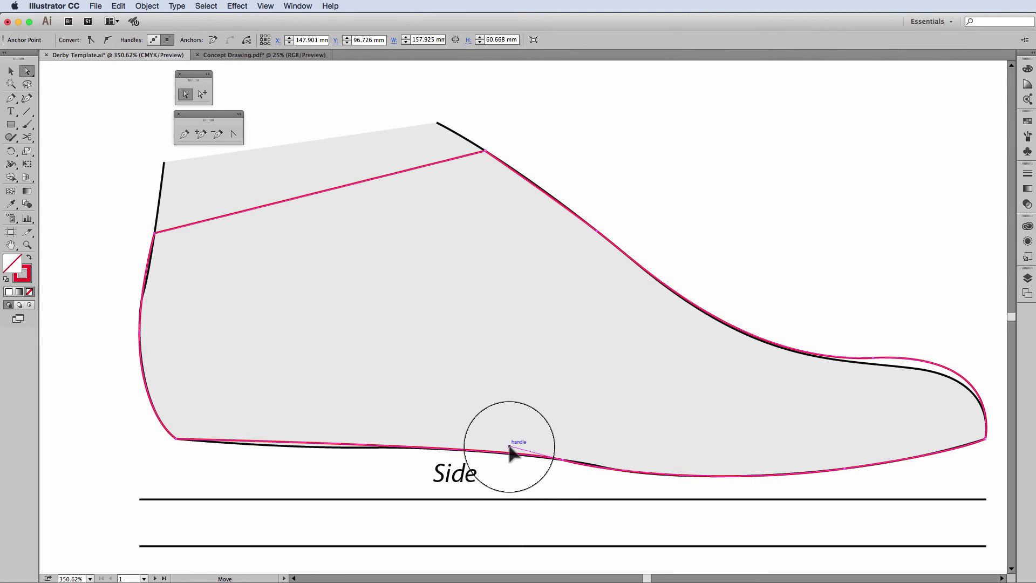
left_click(528, 457)
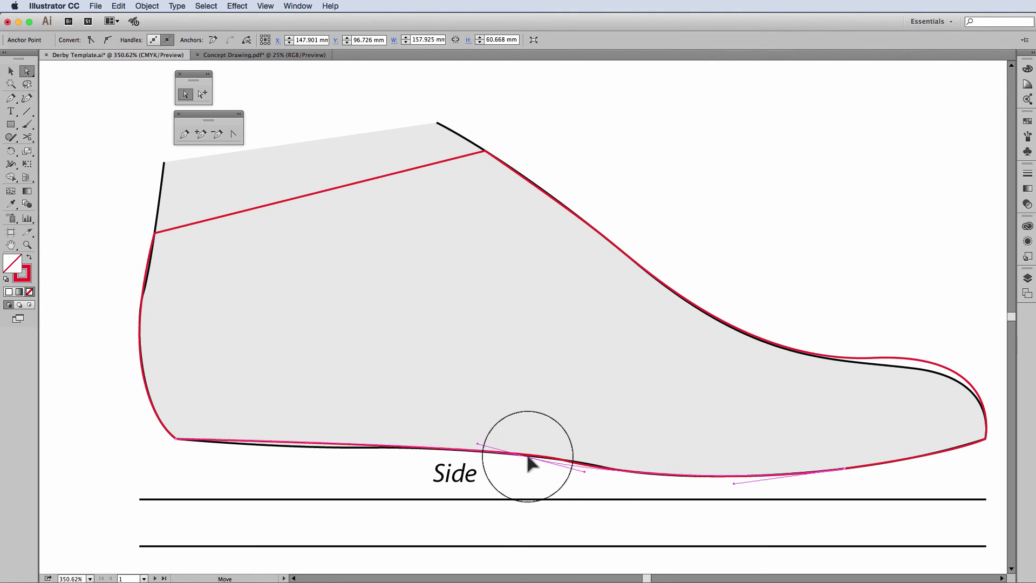
mouse_move(528, 457)
left_mouse_down()
mouse_move(465, 451)
mouse_move(525, 467)
mouse_move(523, 450)
left_mouse_up()
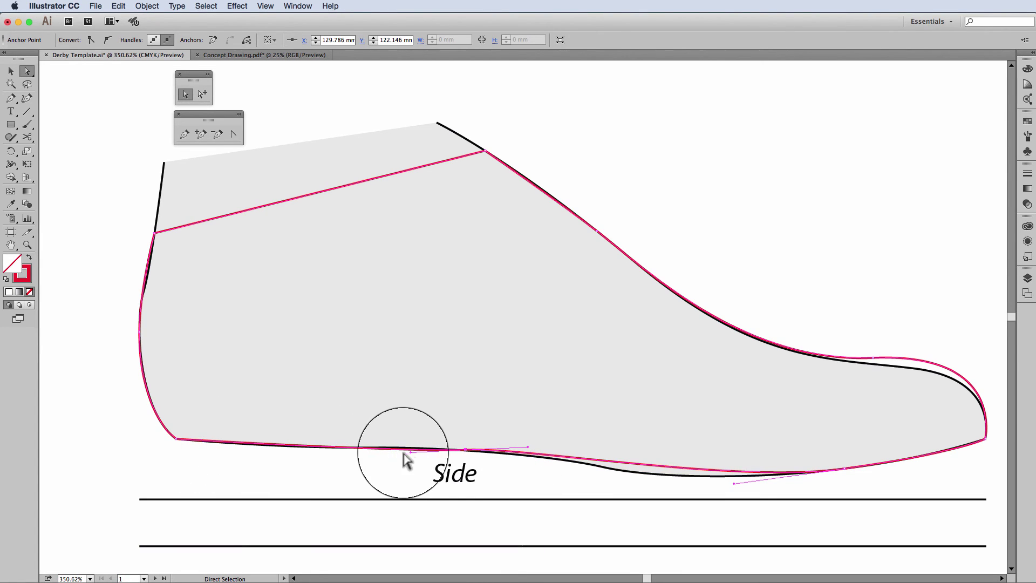
left_click_drag(412, 449, 358, 455)
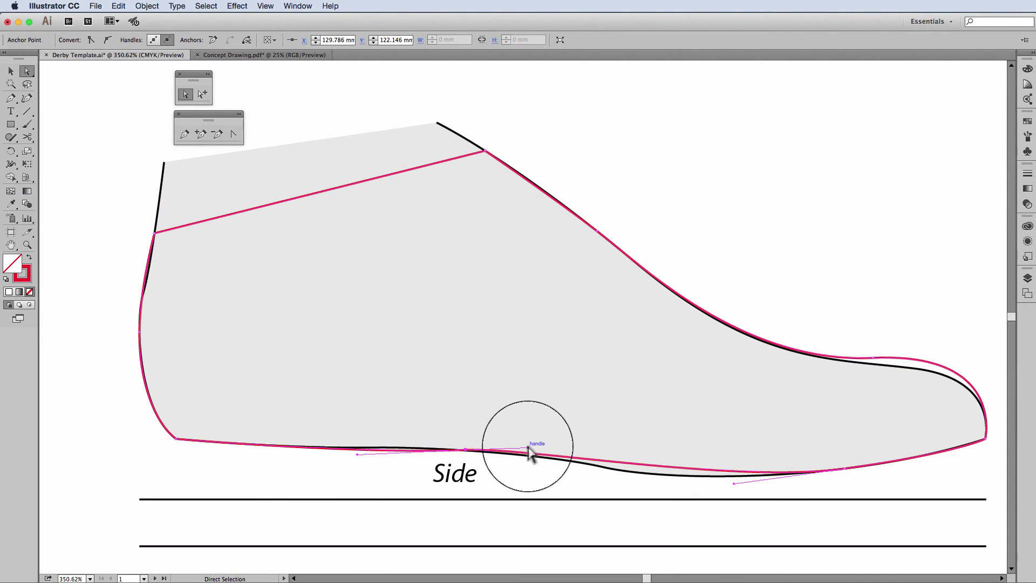
left_click_drag(529, 447, 580, 447)
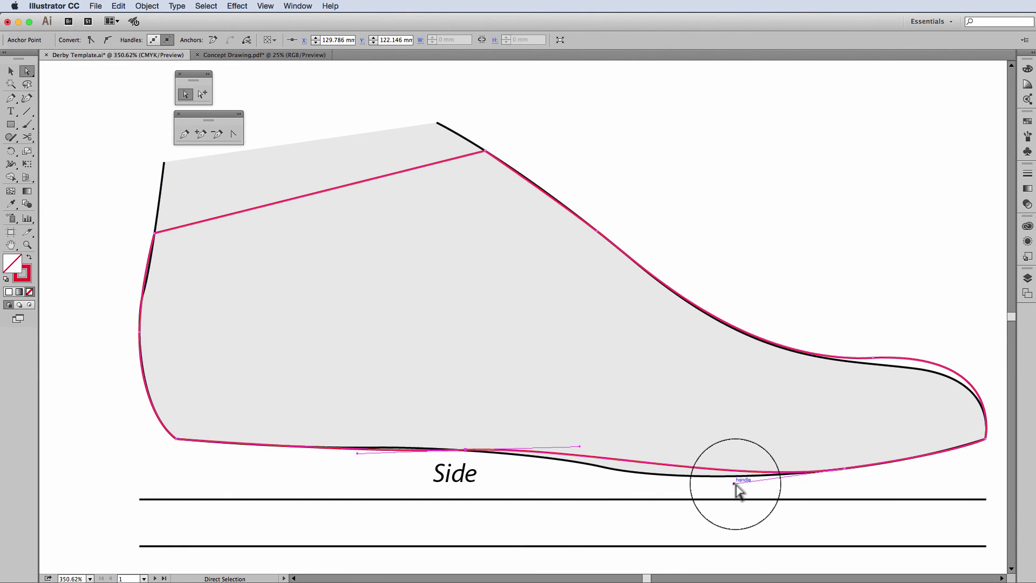
left_click_drag(735, 484, 626, 494)
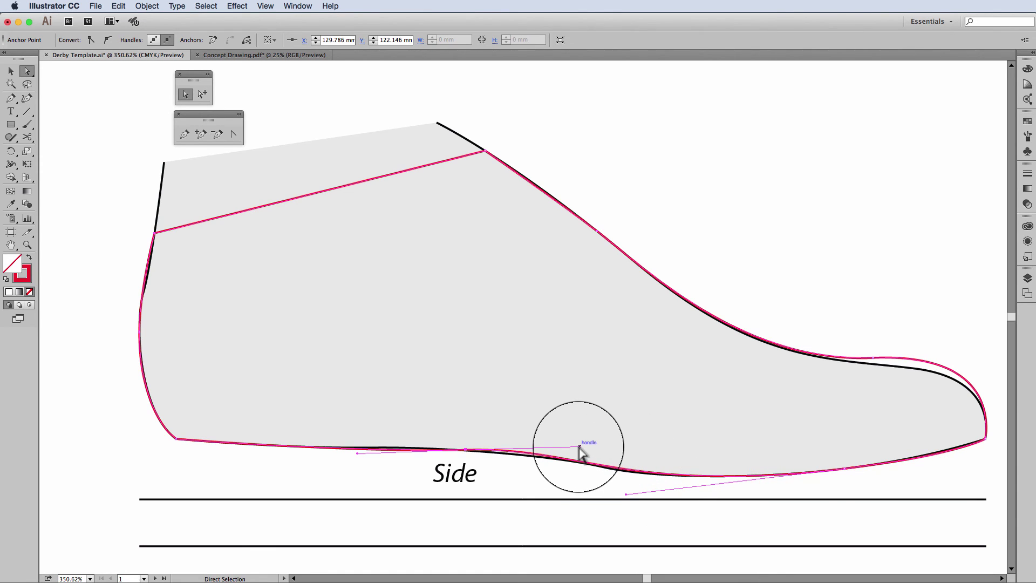
left_click_drag(580, 446, 560, 449)
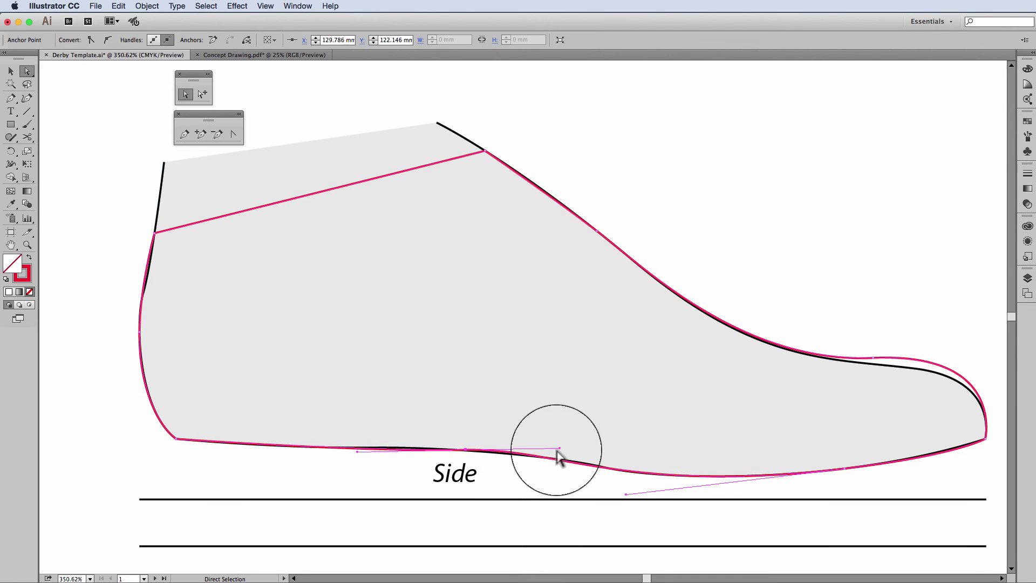
left_click(813, 409)
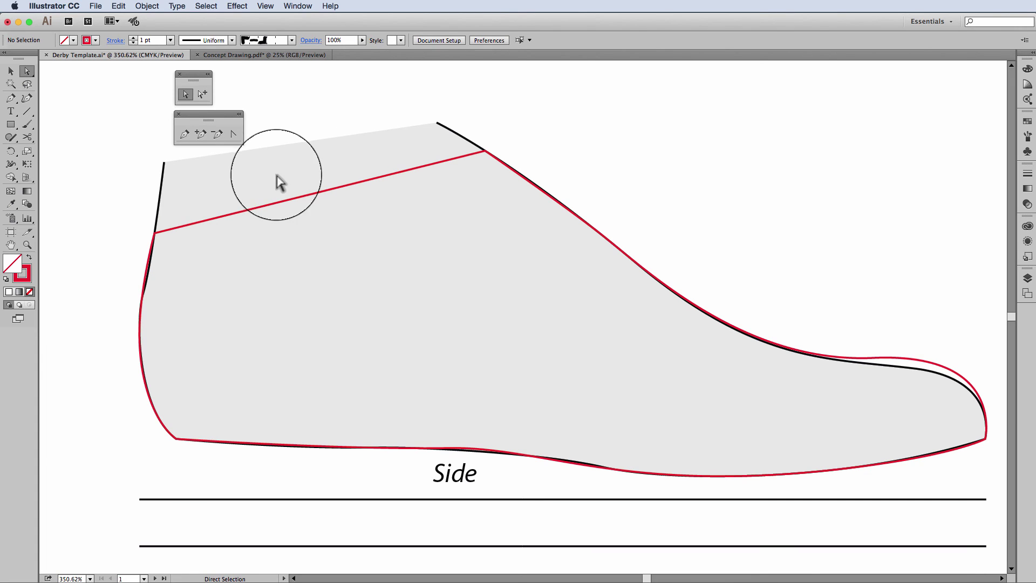
With the Anchor Point tool, bend the outline's straight top segment into a downward-sagging curve.
left_click(157, 234)
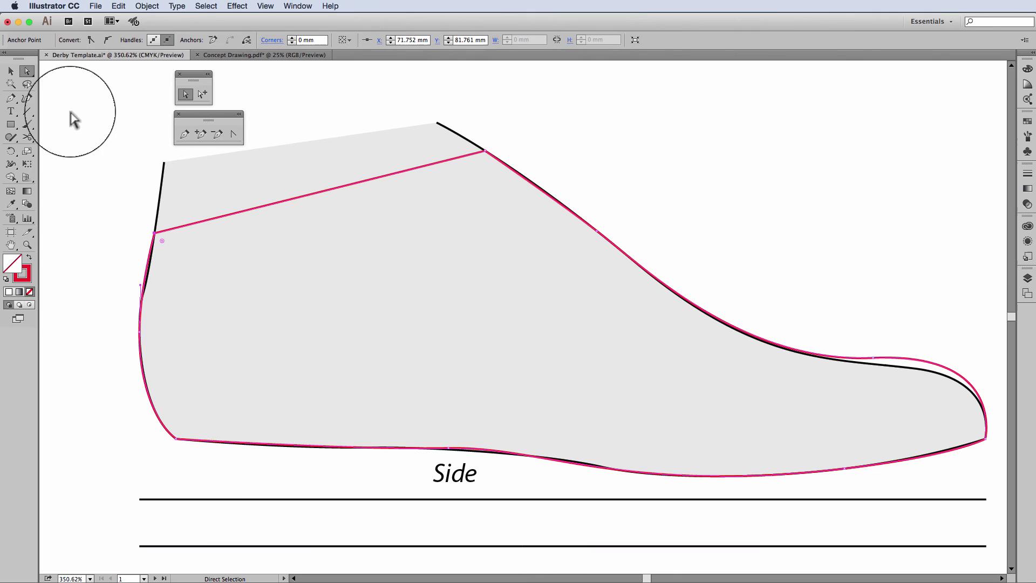
left_click(233, 134)
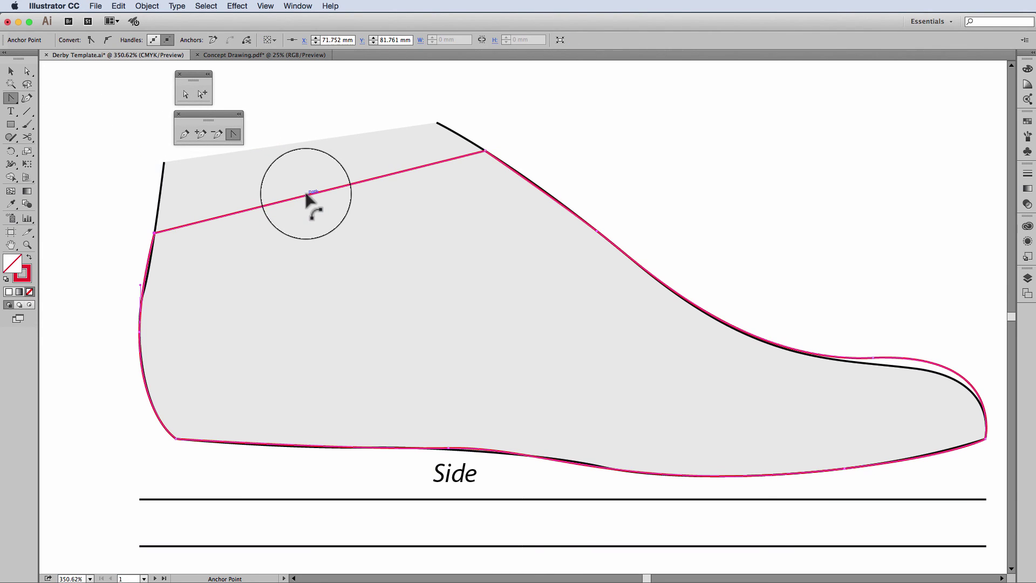
left_click_drag(307, 195, 314, 227)
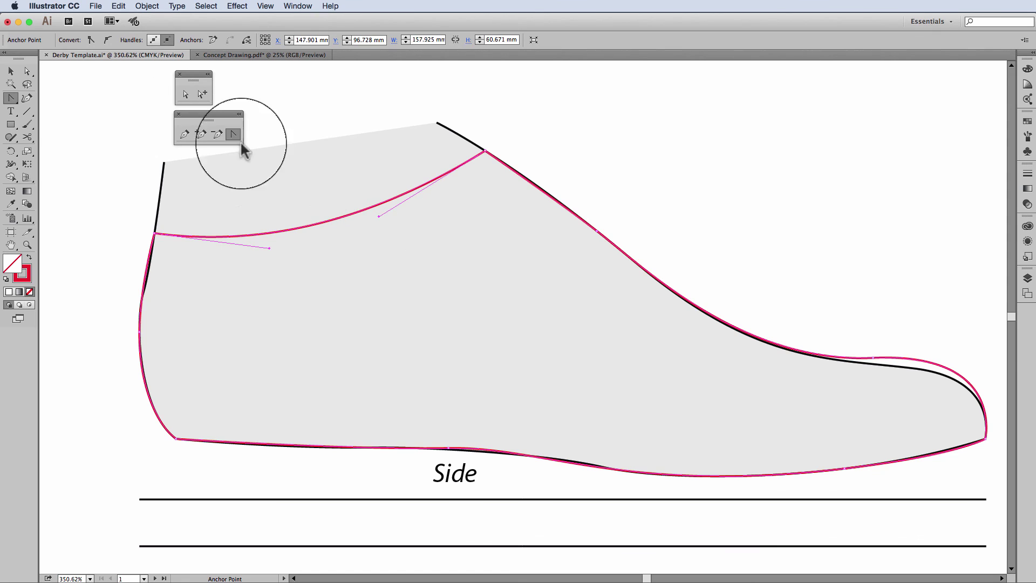
Adjust the throat curve's handles so it dips near the heel and rises to the instep, then deselect.
left_click(27, 71)
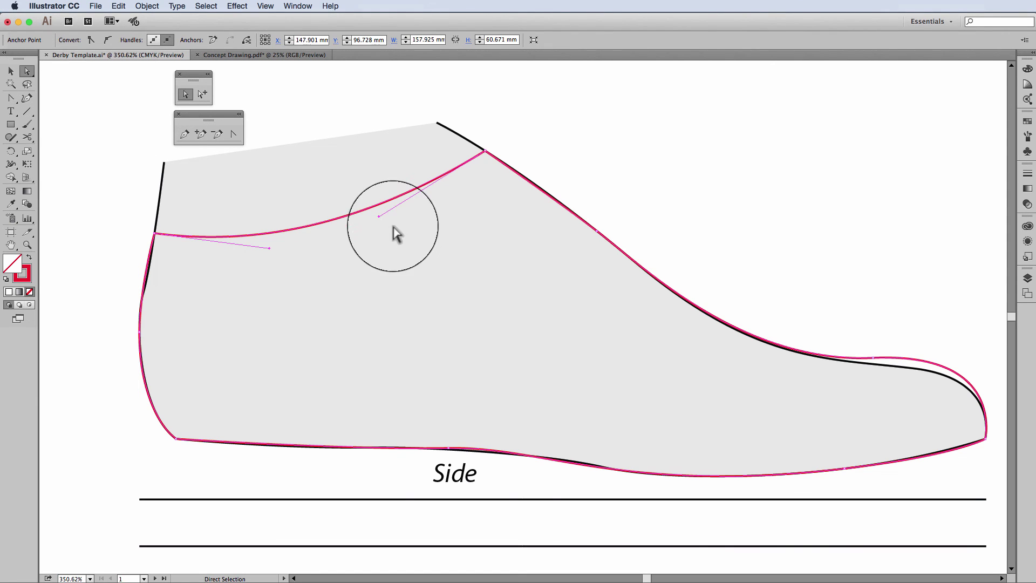
left_click_drag(379, 216, 341, 192)
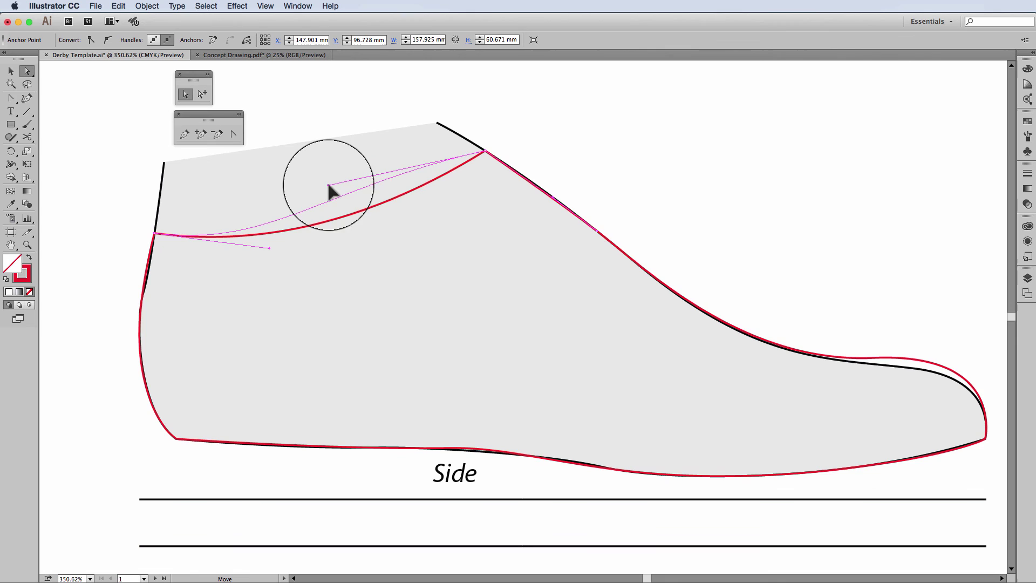
left_click_drag(328, 185, 341, 184)
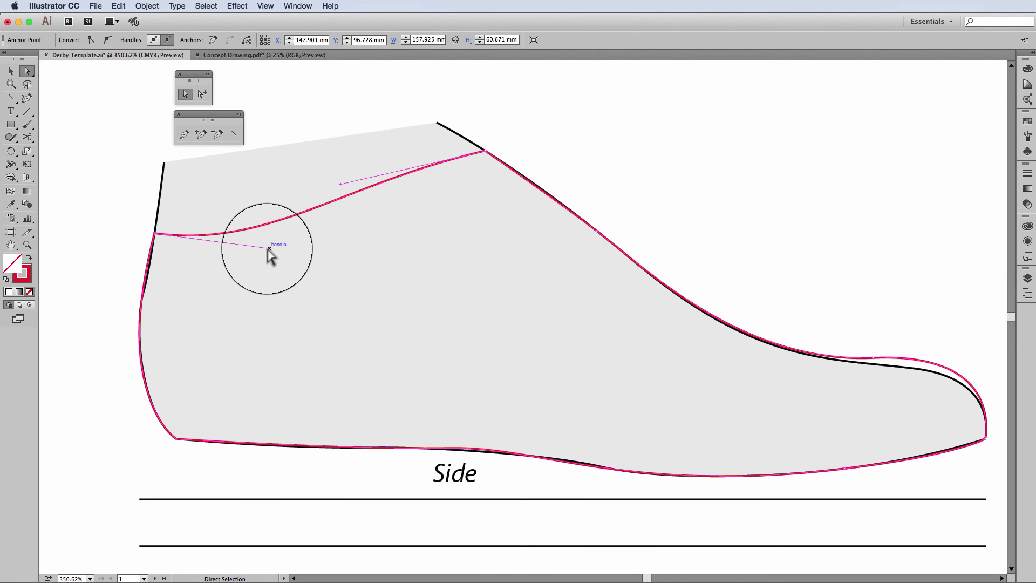
left_click_drag(269, 247, 368, 250)
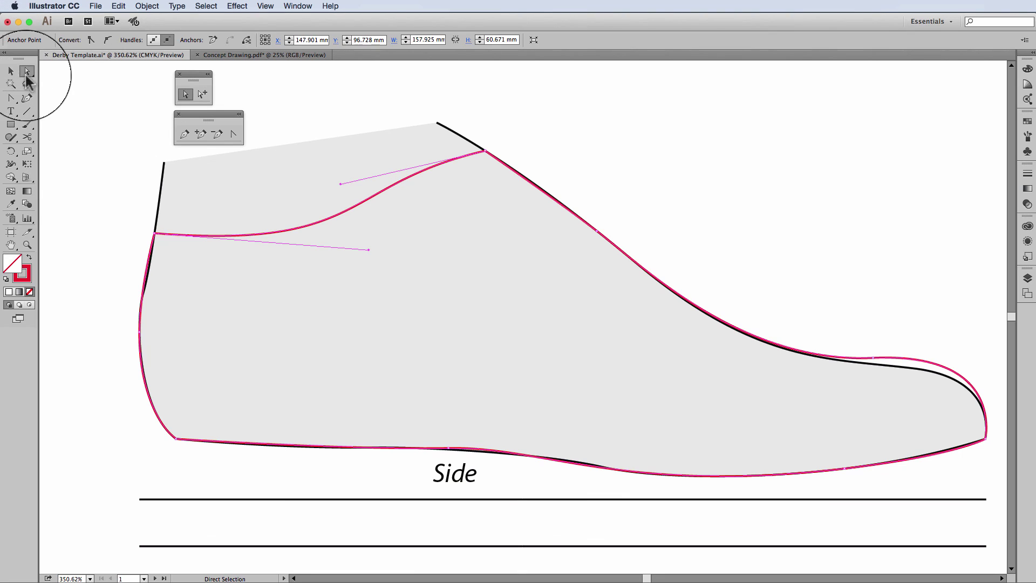
left_click(11, 71)
left_click(838, 135)
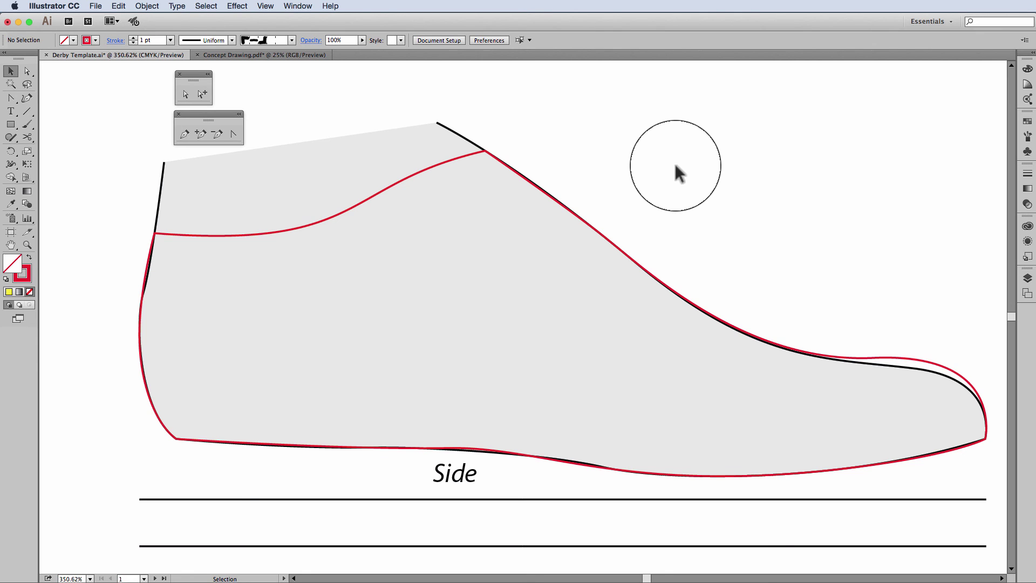
Select the shoe outline and fill it with bright yellow, keeping the red stroke.
left_click_drag(99, 183, 182, 203)
left_click(73, 40)
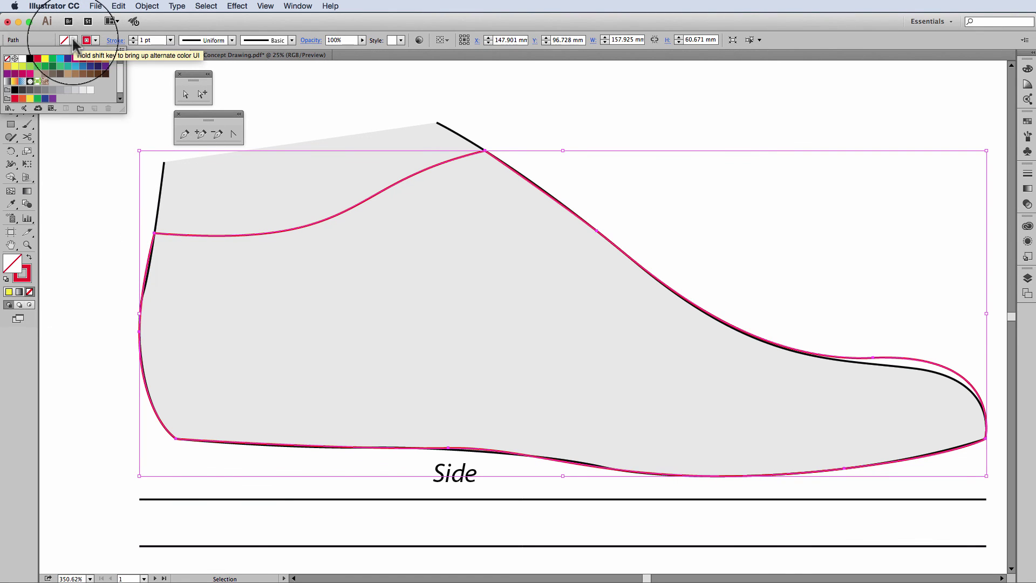
left_click(44, 58)
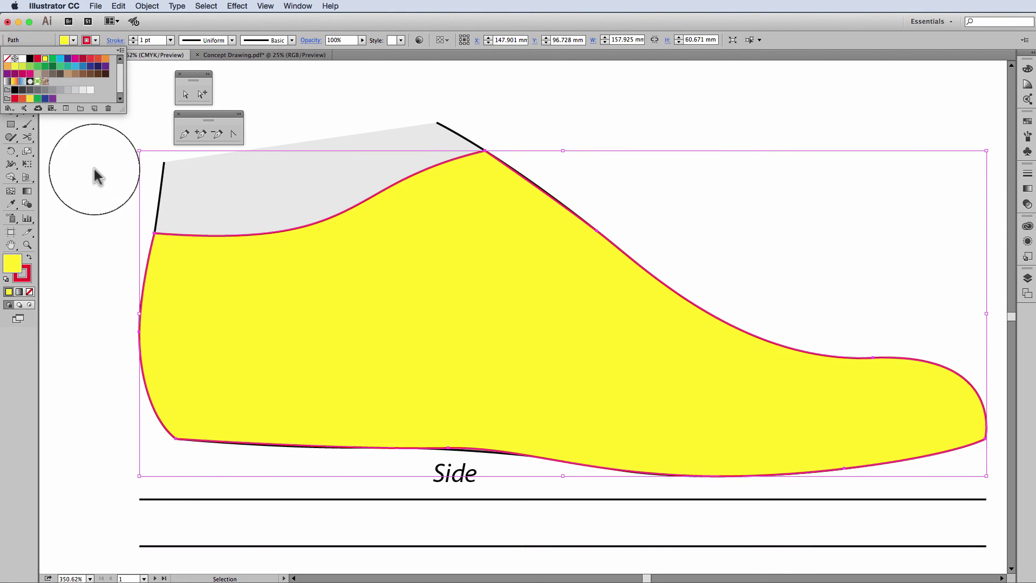
left_click(97, 175)
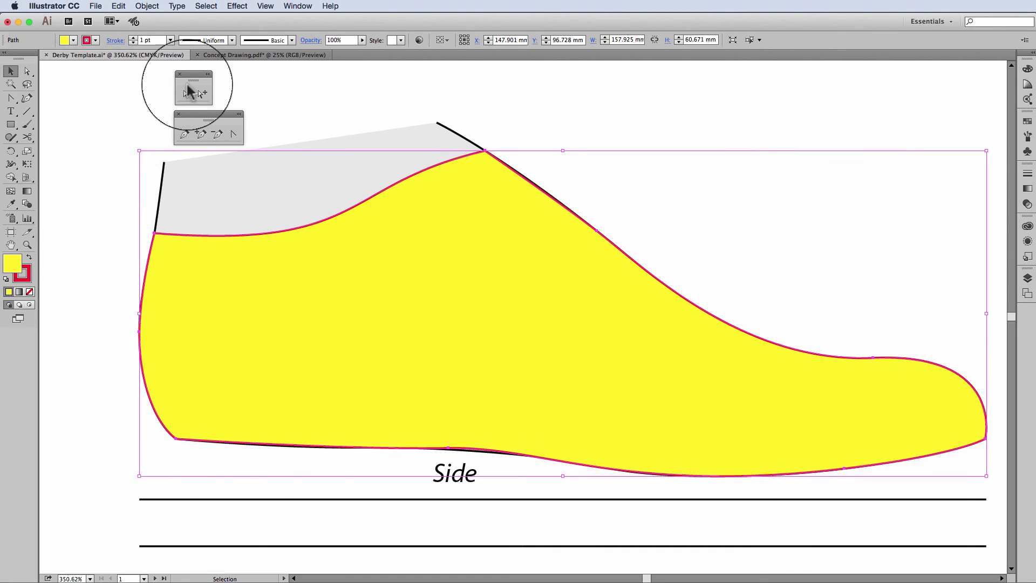
left_click(96, 39)
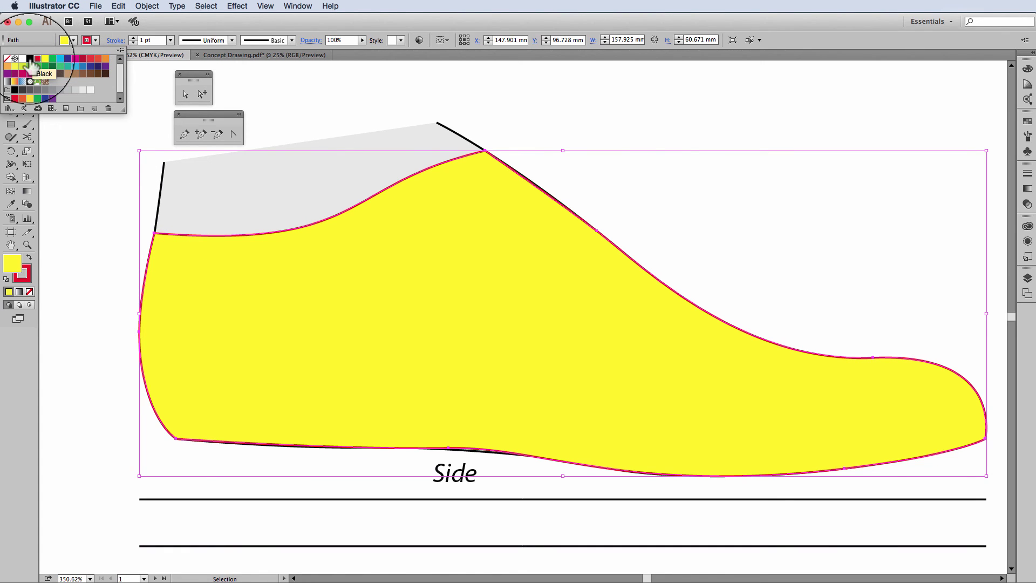